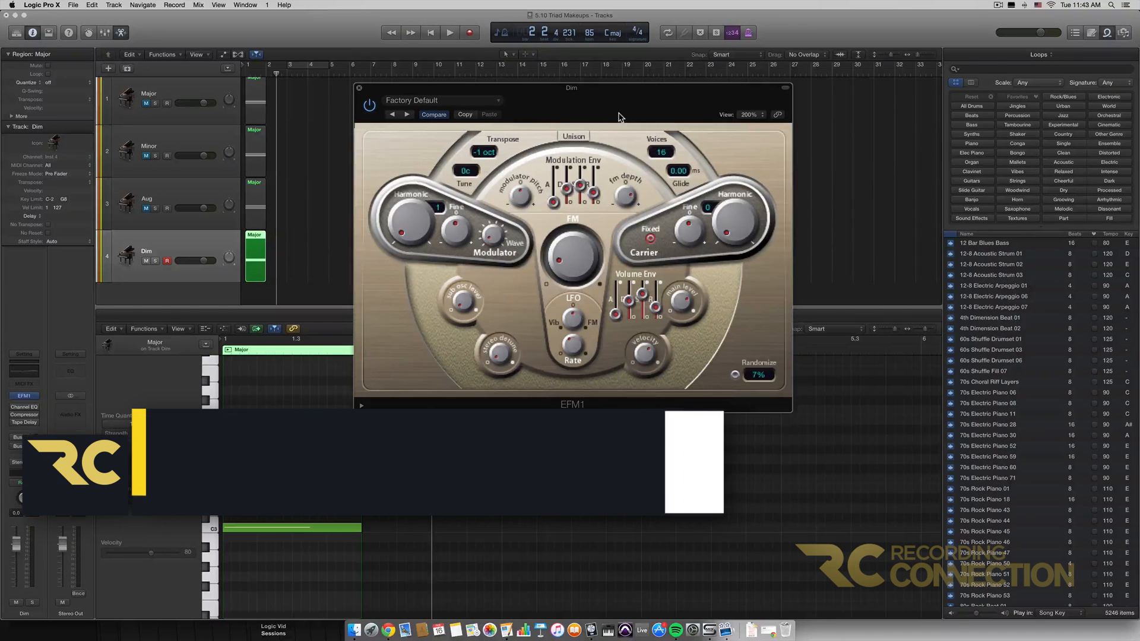
{"action": "left_click_drag", "start_coordinate": [619, 115], "coordinate": [615, 116]}
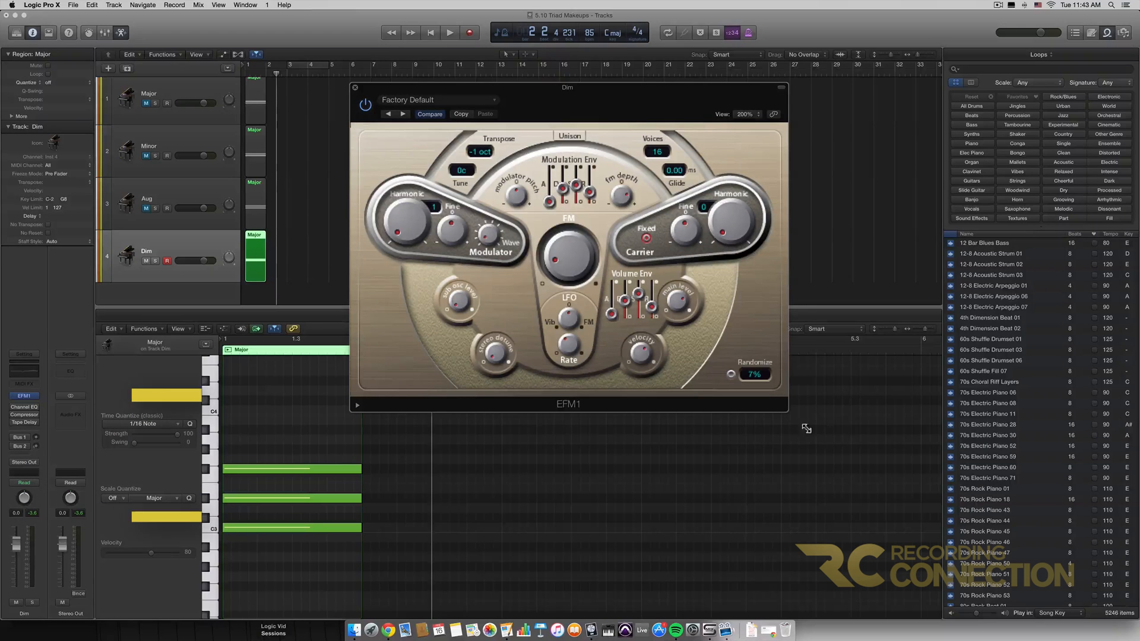
{"action": "left_click_drag", "start_coordinate": [601, 107], "coordinate": [585, 108]}
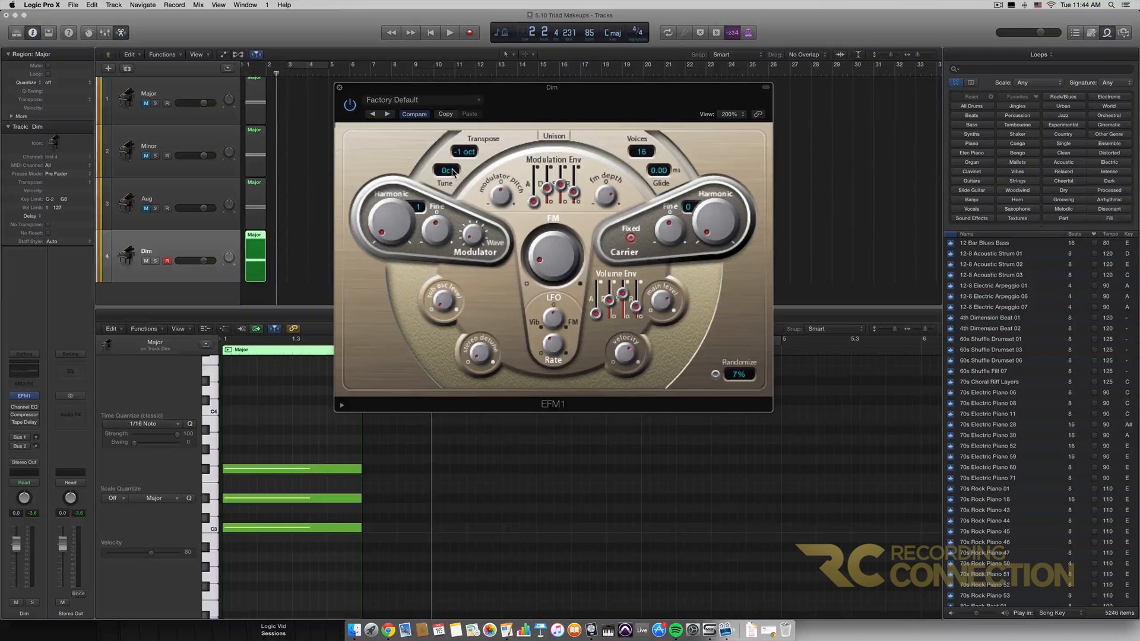
{"action": "mouse_move", "coordinate": [453, 172]}
{"action": "left_mouse_down"}
{"action": "mouse_move", "coordinate": [452, 182]}
{"action": "mouse_move", "coordinate": [452, 101]}
{"action": "mouse_move", "coordinate": [453, 175]}
{"action": "left_mouse_up"}
Try the EFM1 transposition at none and return it to -1 oct.
{"action": "left_click", "coordinate": [469, 153]}
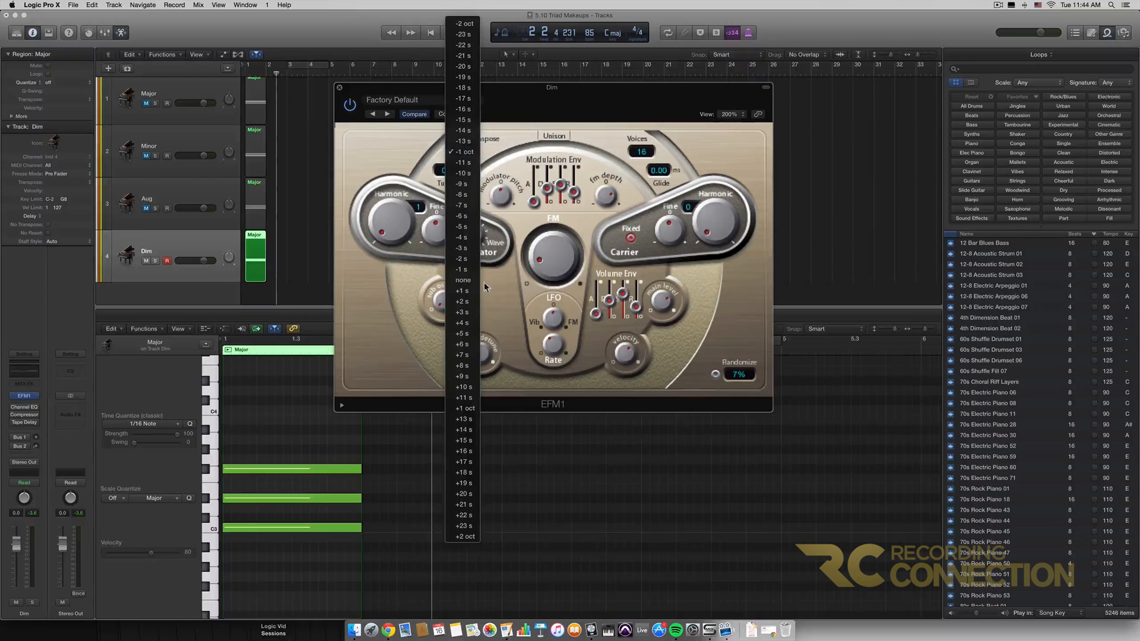
{"action": "left_click", "coordinate": [464, 281]}
{"action": "left_click", "coordinate": [464, 152]}
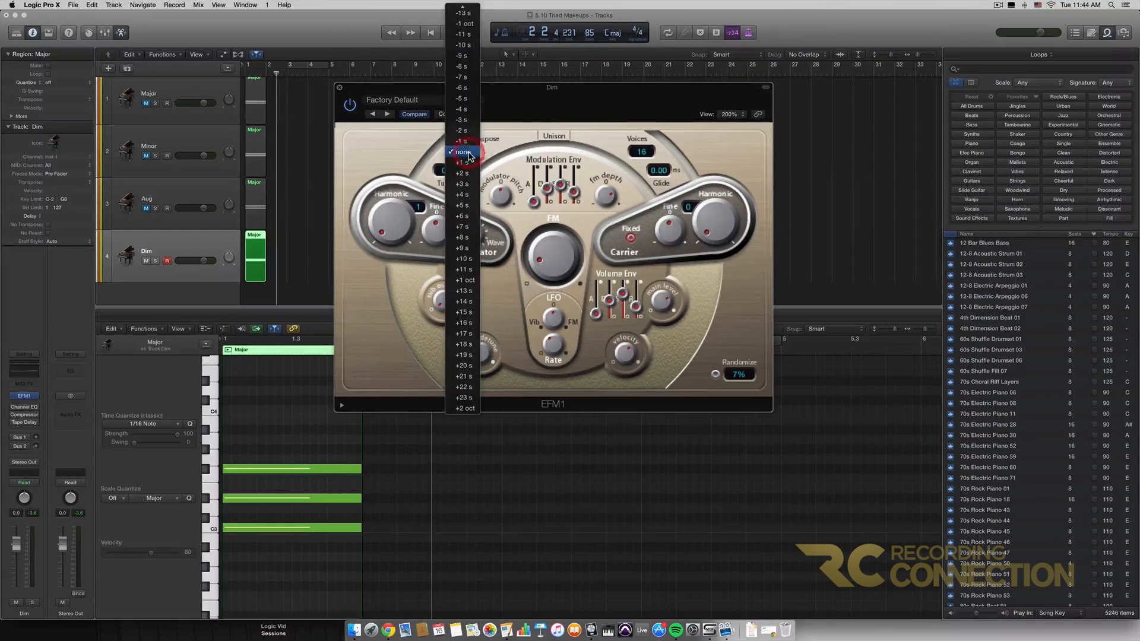
{"action": "scroll", "coordinate": [463, 69], "scroll_direction": "up", "scroll_amount": 3}
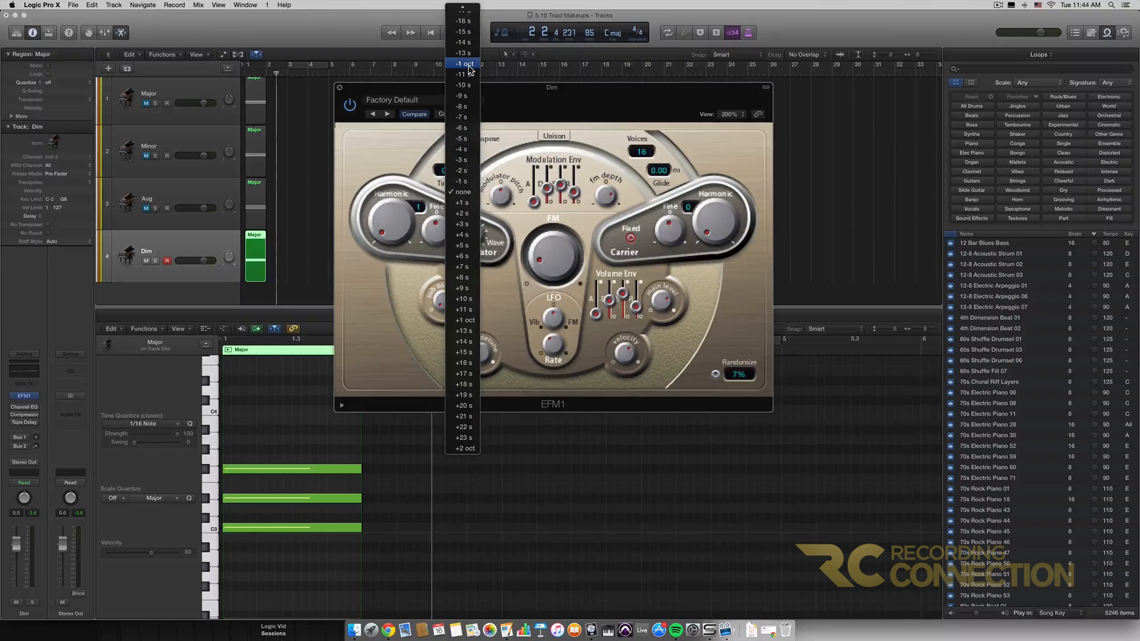
{"action": "left_click", "coordinate": [469, 65]}
{"action": "left_click", "coordinate": [457, 153]}
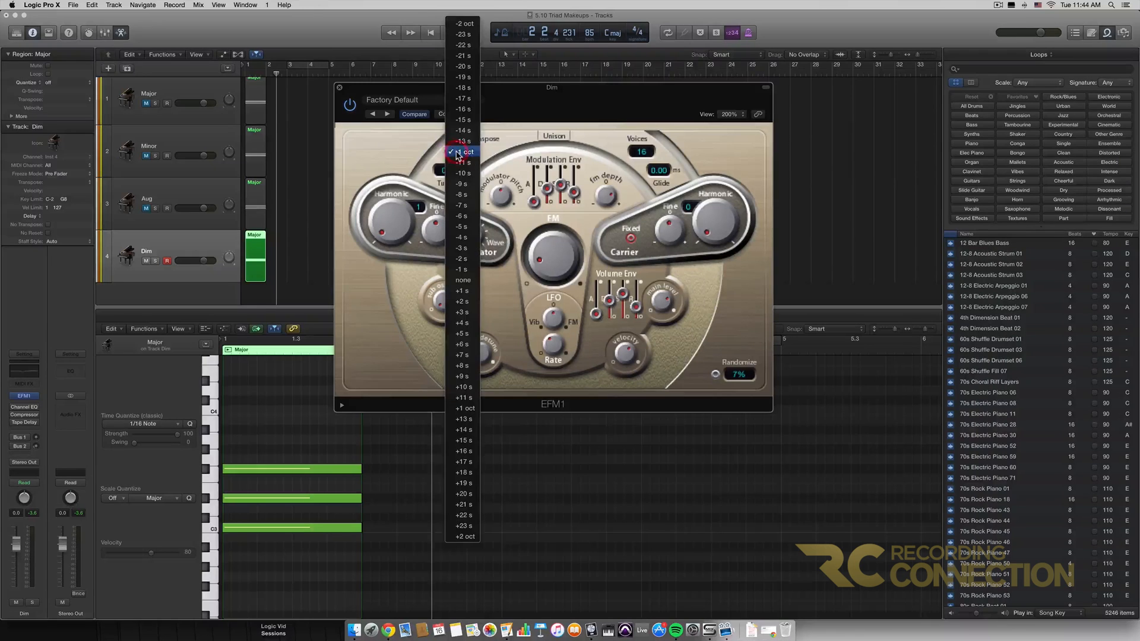
{"action": "left_click", "coordinate": [459, 153]}
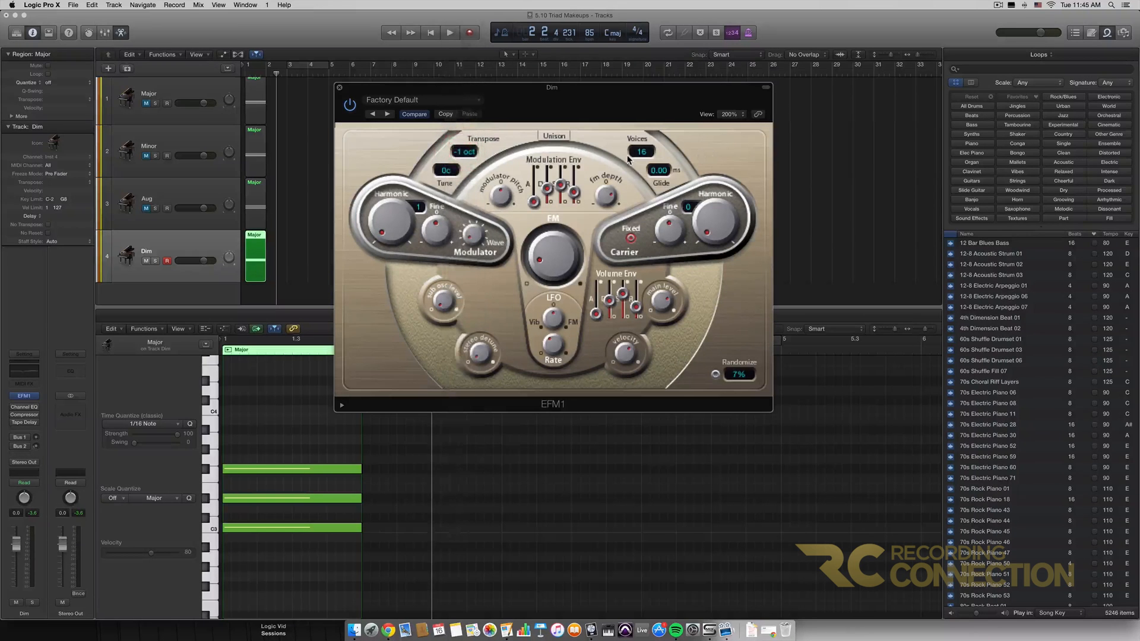
Try different glide times on the EFM1 and return the glide to 0.00 ms.
{"action": "left_click", "coordinate": [661, 172]}
{"action": "left_click_drag", "start_coordinate": [661, 169], "coordinate": [663, 244]}
{"action": "left_click_drag", "start_coordinate": [660, 171], "coordinate": [658, 222]}
{"action": "left_click_drag", "start_coordinate": [660, 171], "coordinate": [666, 102]}
{"action": "left_click_drag", "start_coordinate": [659, 171], "coordinate": [667, 257]}
{"action": "left_click", "coordinate": [501, 184], "text": "alt"}
{"action": "left_click_drag", "start_coordinate": [662, 107], "coordinate": [664, 104]}
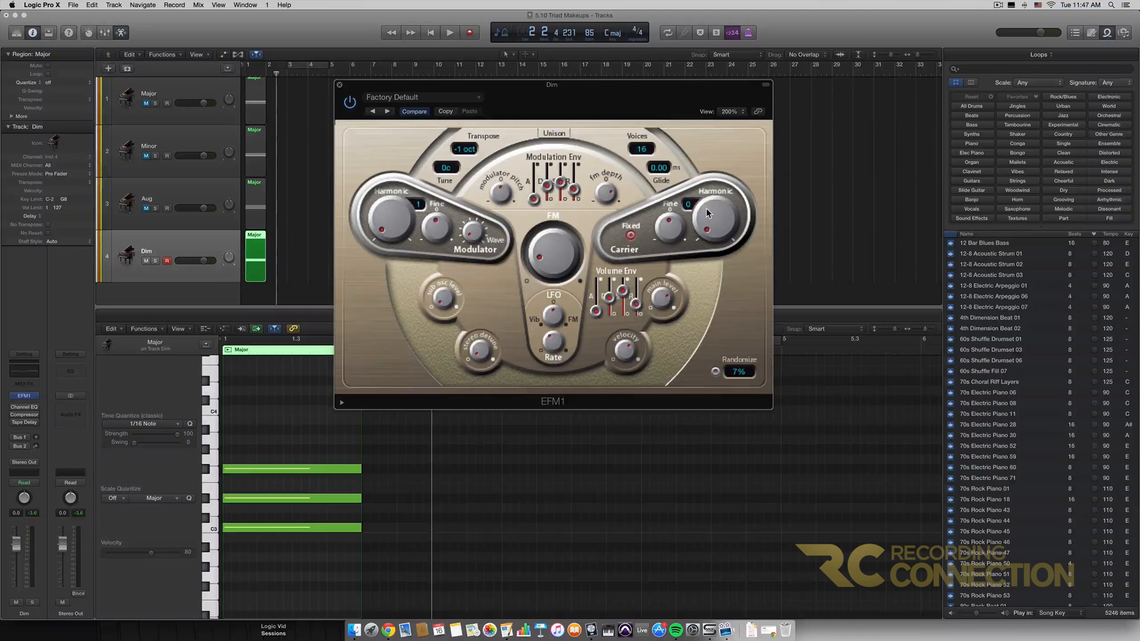
{"action": "left_click_drag", "start_coordinate": [707, 216], "coordinate": [706, 218]}
{"action": "mouse_move", "coordinate": [545, 245]}
{"action": "left_mouse_down"}
{"action": "mouse_move", "coordinate": [554, 184]}
{"action": "mouse_move", "coordinate": [552, 264]}
{"action": "mouse_move", "coordinate": [552, 154]}
{"action": "mouse_move", "coordinate": [551, 263]}
{"action": "left_mouse_up"}
{"action": "mouse_move", "coordinate": [557, 242]}
{"action": "left_mouse_down"}
{"action": "mouse_move", "coordinate": [550, 145]}
{"action": "mouse_move", "coordinate": [551, 251]}
{"action": "left_mouse_up"}
{"action": "left_click", "coordinate": [647, 150]}
{"action": "left_click", "coordinate": [648, 148]}
Raise the carrier harmonic to 12 and try different modulator harmonic and FM amounts with it.
{"action": "left_click_drag", "start_coordinate": [710, 226], "coordinate": [708, 188]}
{"action": "left_click_drag", "start_coordinate": [706, 212], "coordinate": [707, 180]}
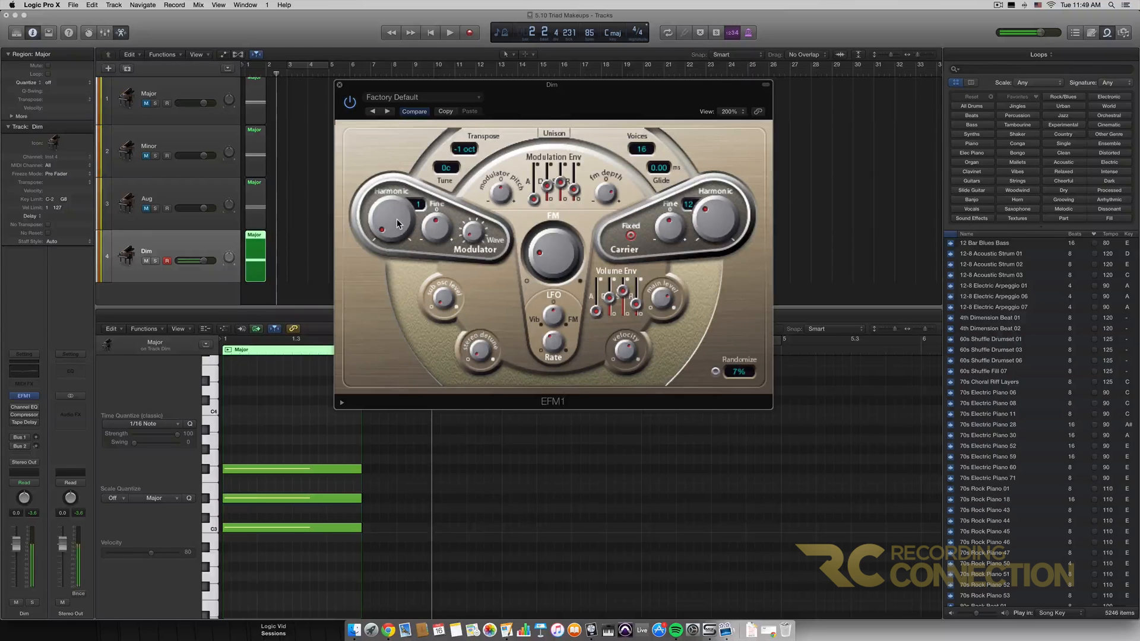
{"action": "left_click_drag", "start_coordinate": [398, 223], "coordinate": [392, 132]}
{"action": "mouse_move", "coordinate": [558, 253]}
{"action": "left_mouse_down"}
{"action": "mouse_move", "coordinate": [554, 242]}
{"action": "mouse_move", "coordinate": [550, 273]}
{"action": "left_mouse_up"}
{"action": "left_click_drag", "start_coordinate": [383, 284], "coordinate": [383, 288]}
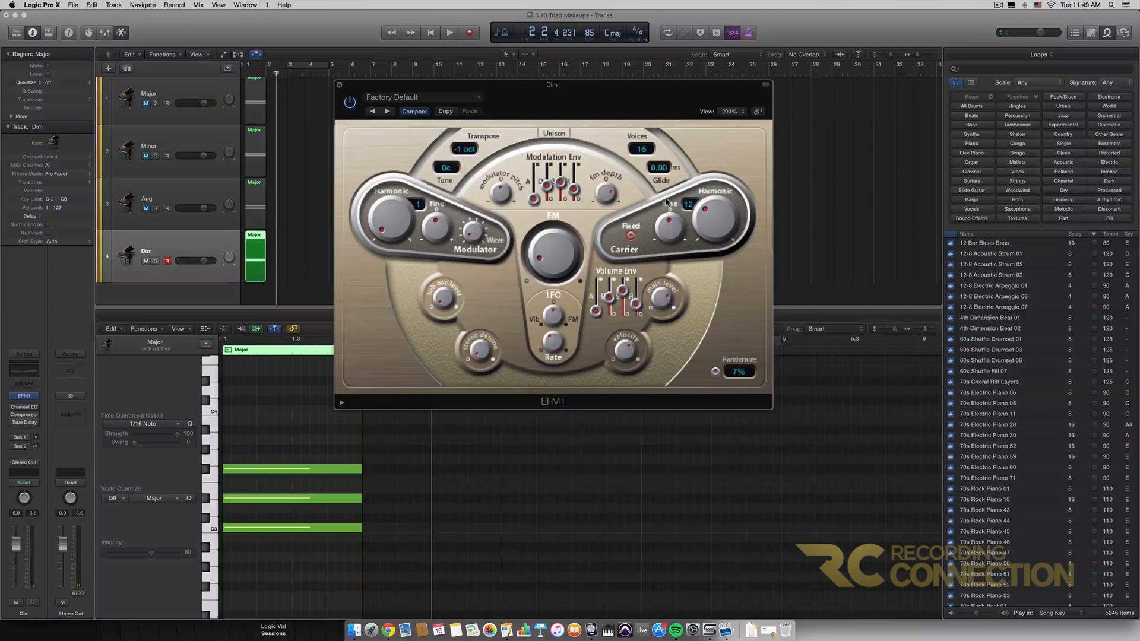
Lower the carrier harmonic to 2, raise the modulator harmonic to 9 and vary the FM amount.
{"action": "left_click_drag", "start_coordinate": [716, 221], "coordinate": [692, 248]}
{"action": "left_click_drag", "start_coordinate": [382, 218], "coordinate": [387, 178]}
{"action": "left_click_drag", "start_coordinate": [545, 266], "coordinate": [542, 252]}
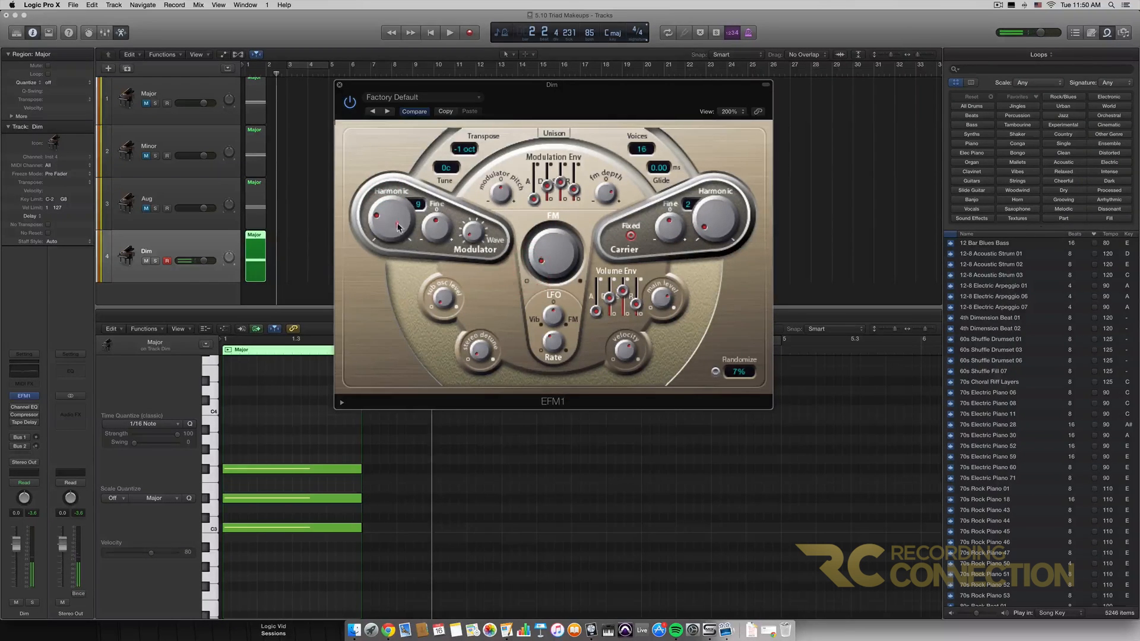
Return the modulator harmonic to 1 and the carrier harmonic to 0, and adjust the FM amount.
{"action": "left_click_drag", "start_coordinate": [399, 238], "coordinate": [426, 262]}
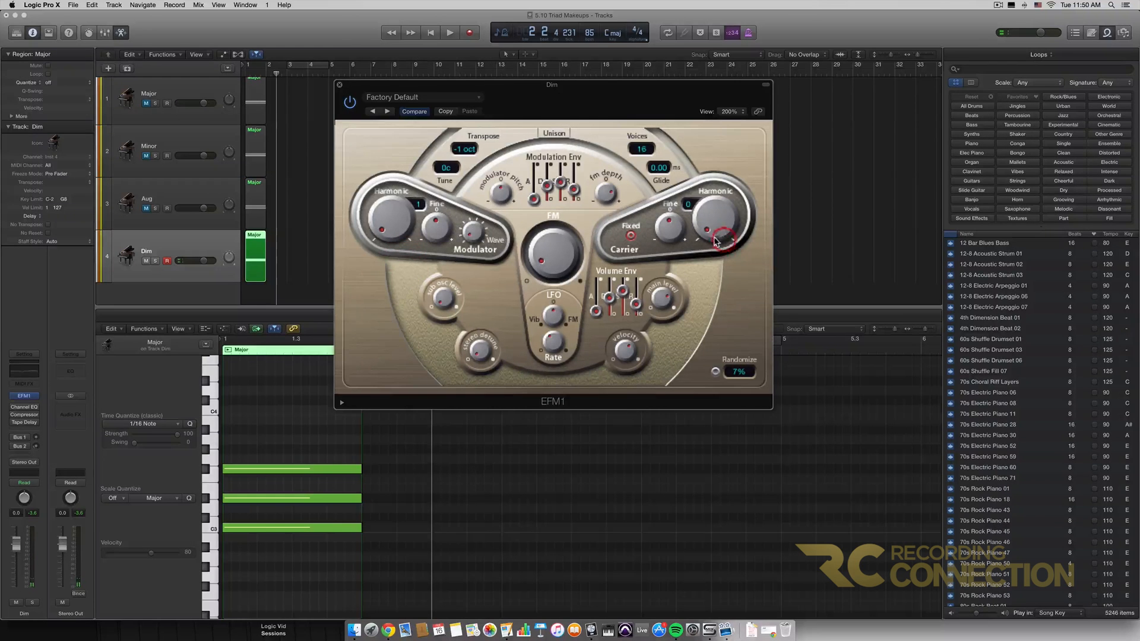
{"action": "left_click_drag", "start_coordinate": [717, 231], "coordinate": [718, 250]}
{"action": "left_click_drag", "start_coordinate": [541, 261], "coordinate": [540, 282]}
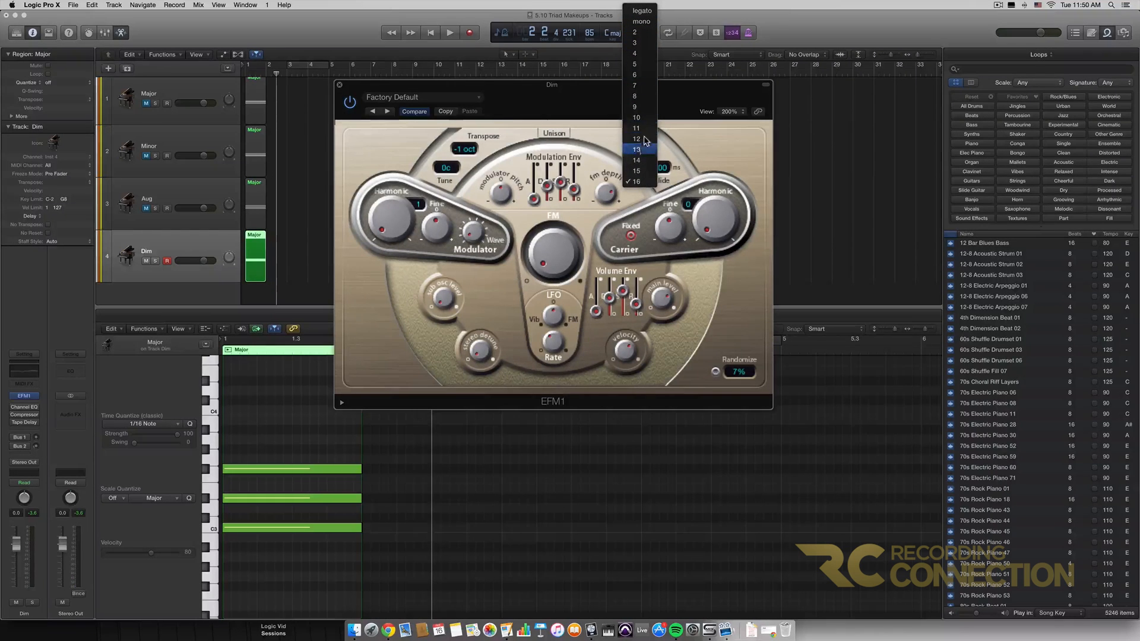
Try 8 voices with a changed FM amount and return the voice count to 16.
{"action": "left_click", "coordinate": [634, 96]}
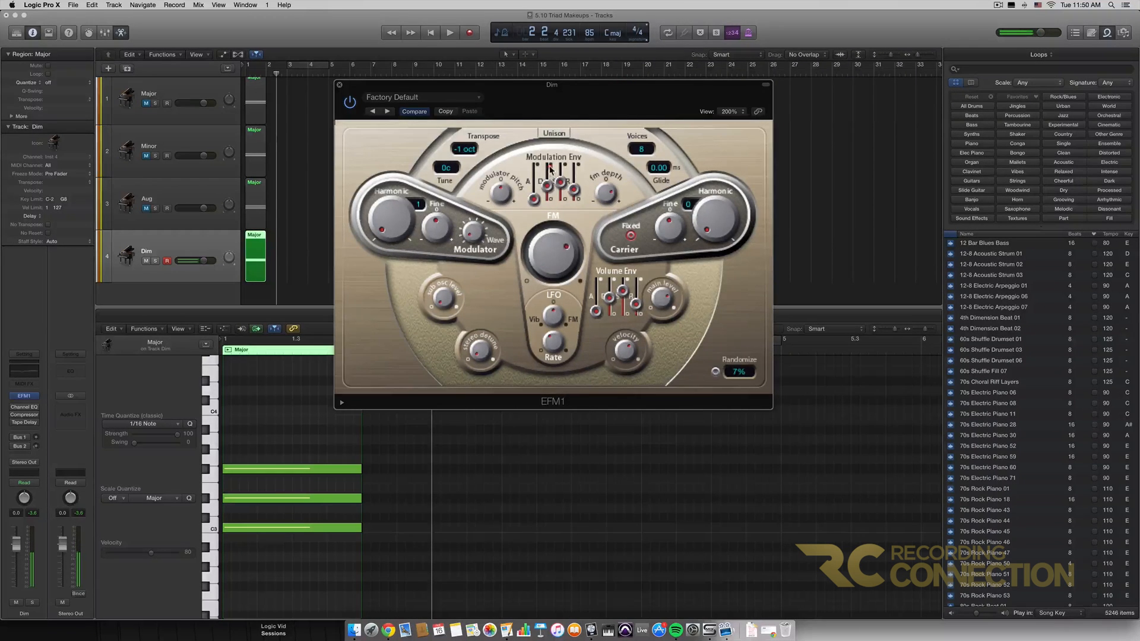
{"action": "left_click", "coordinate": [549, 251]}
{"action": "left_click", "coordinate": [641, 149]}
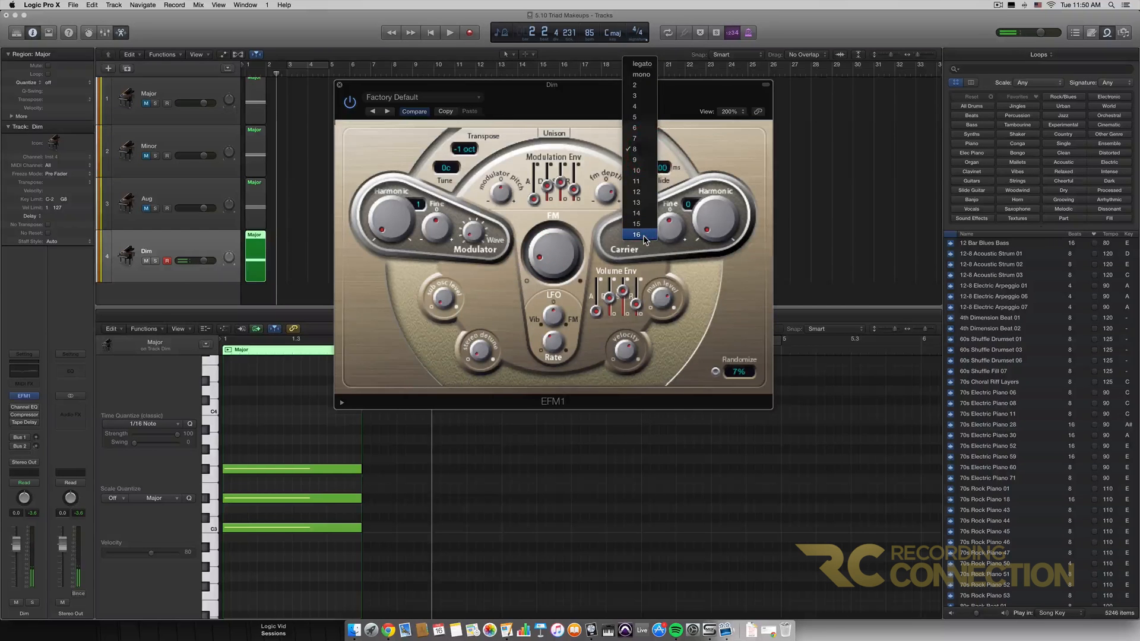
{"action": "left_click", "coordinate": [648, 235]}
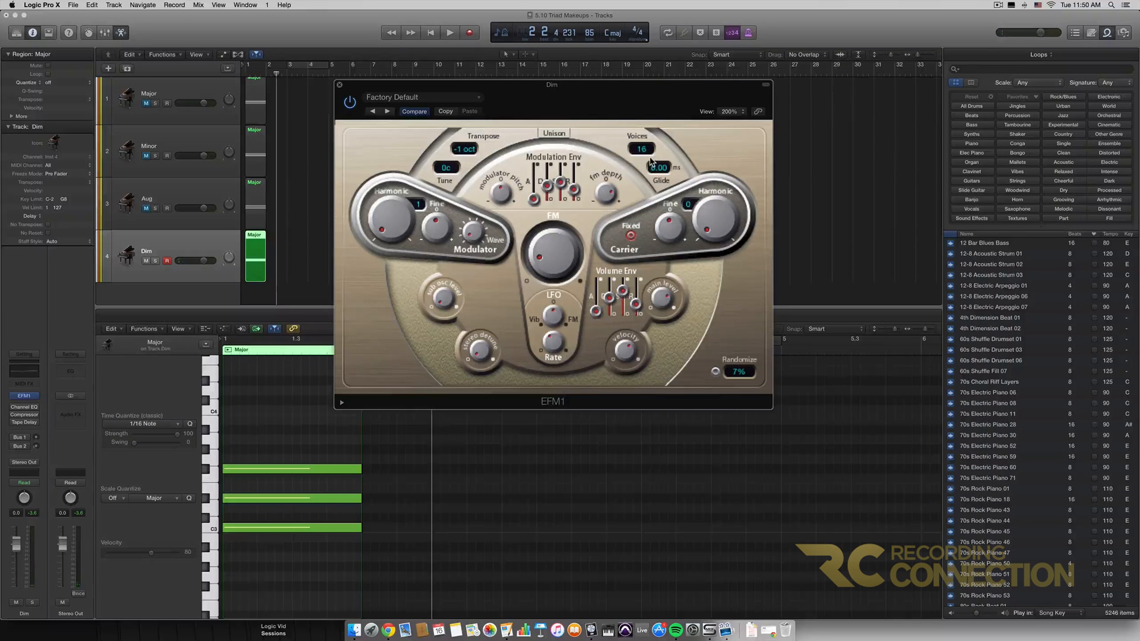
{"action": "left_click_drag", "start_coordinate": [554, 238], "coordinate": [553, 229]}
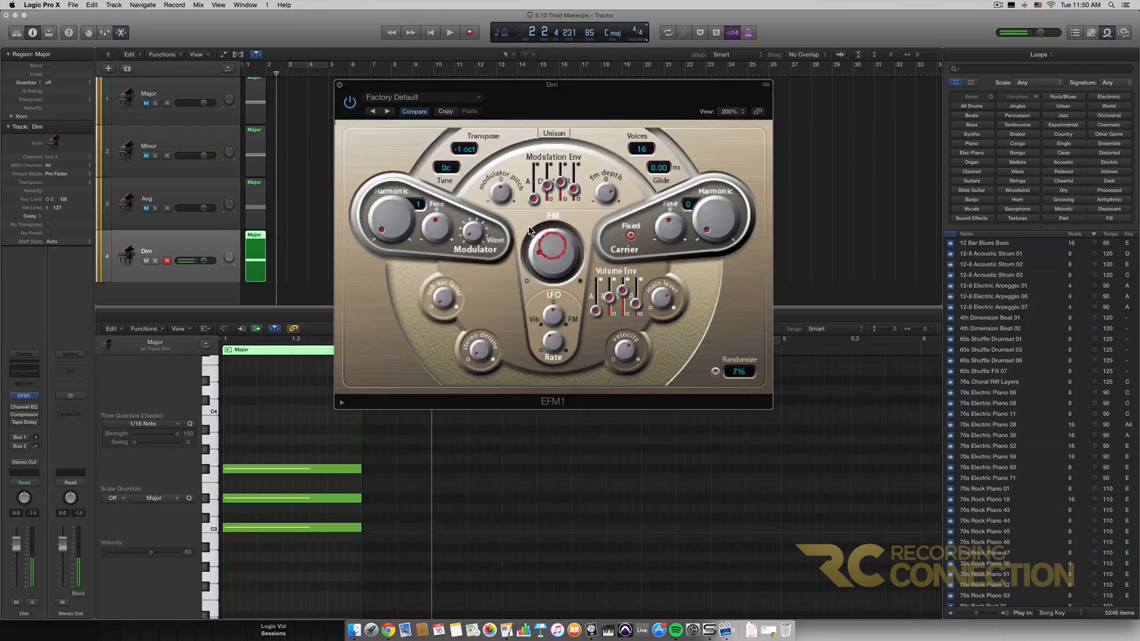
Try adjusting the EFM1 fine tuning and leave it at 0c.
{"action": "left_click", "coordinate": [450, 169]}
{"action": "mouse_move", "coordinate": [451, 169]}
{"action": "left_mouse_down"}
{"action": "mouse_move", "coordinate": [450, 87]}
{"action": "mouse_move", "coordinate": [451, 239]}
{"action": "mouse_move", "coordinate": [487, 502]}
{"action": "mouse_move", "coordinate": [505, 3]}
{"action": "mouse_move", "coordinate": [497, 108]}
{"action": "mouse_move", "coordinate": [471, 184]}
{"action": "mouse_move", "coordinate": [479, 27]}
{"action": "mouse_move", "coordinate": [461, 176]}
{"action": "left_mouse_up"}
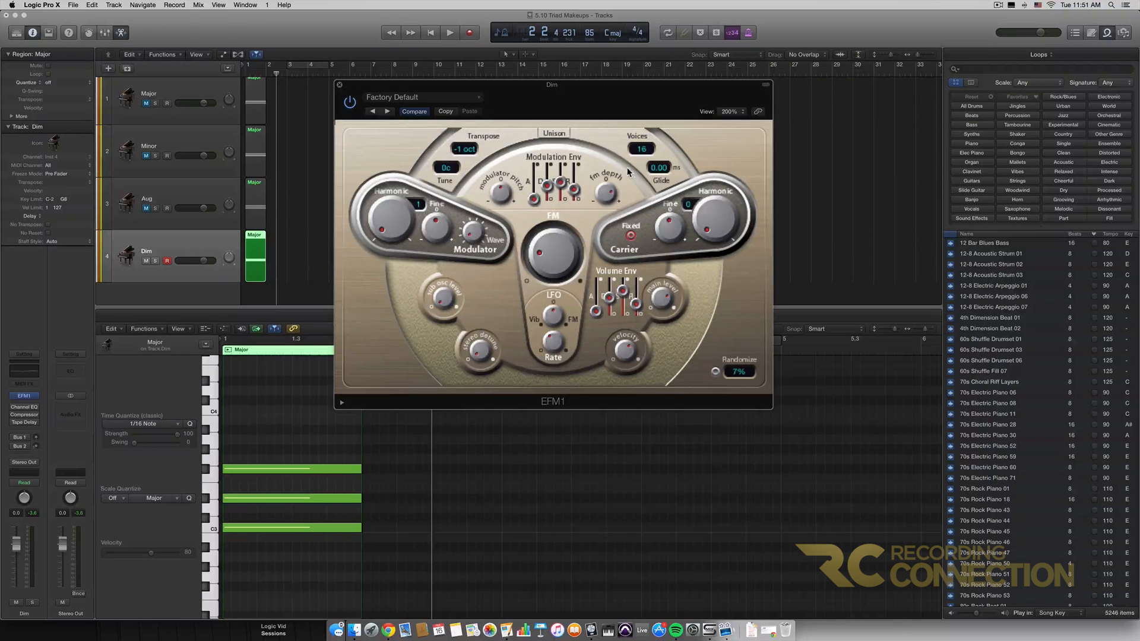
{"action": "mouse_move", "coordinate": [571, 109]}
{"action": "left_mouse_down"}
{"action": "mouse_move", "coordinate": [521, 107]}
{"action": "mouse_move", "coordinate": [562, 108]}
{"action": "left_mouse_up"}
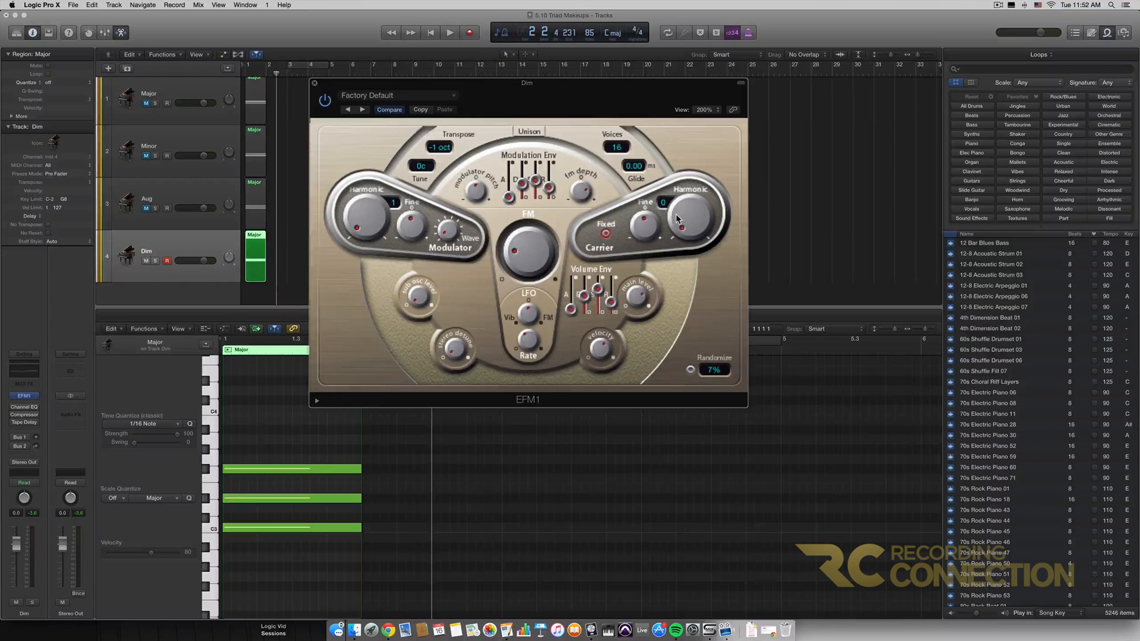
Raise the carrier harmonic to 8.
{"action": "mouse_move", "coordinate": [678, 214]}
{"action": "left_mouse_down"}
{"action": "mouse_move", "coordinate": [693, 196]}
{"action": "mouse_move", "coordinate": [687, 204]}
{"action": "left_mouse_up"}
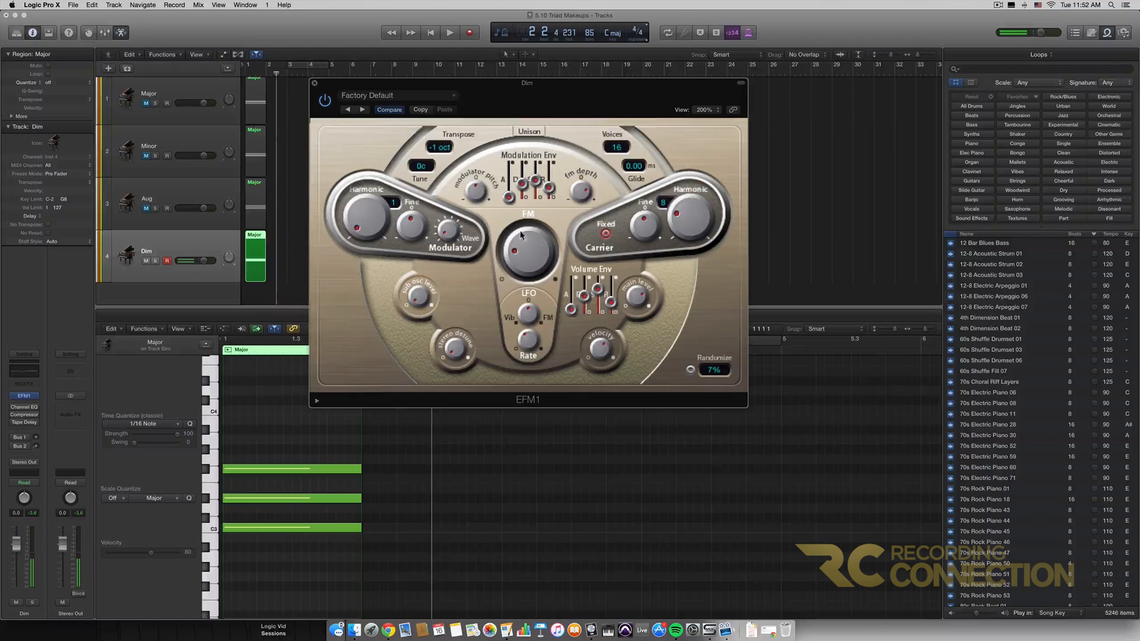